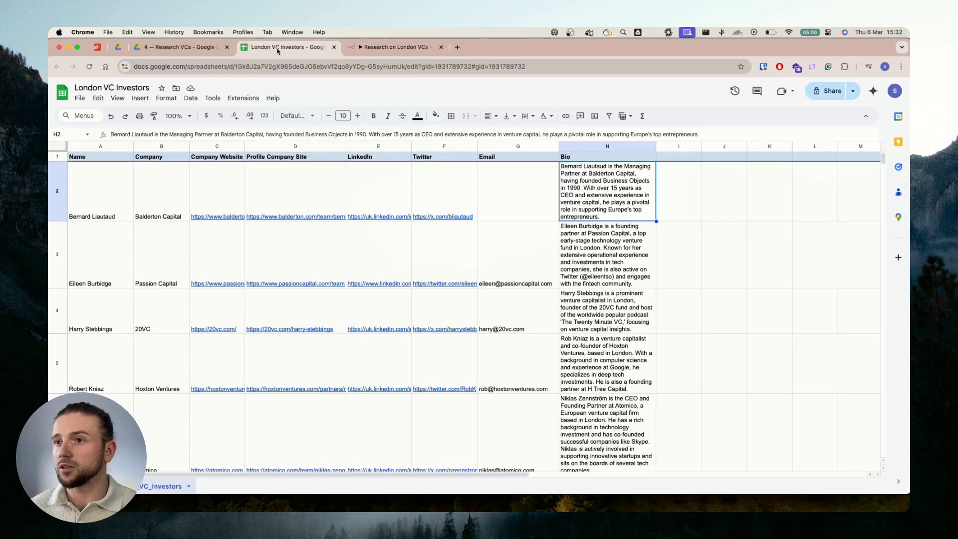
# Fit the Company Website and Profile Company Site columns to their contents and review the investor rows down the sheet
pyautogui.doubleClick(245, 147)
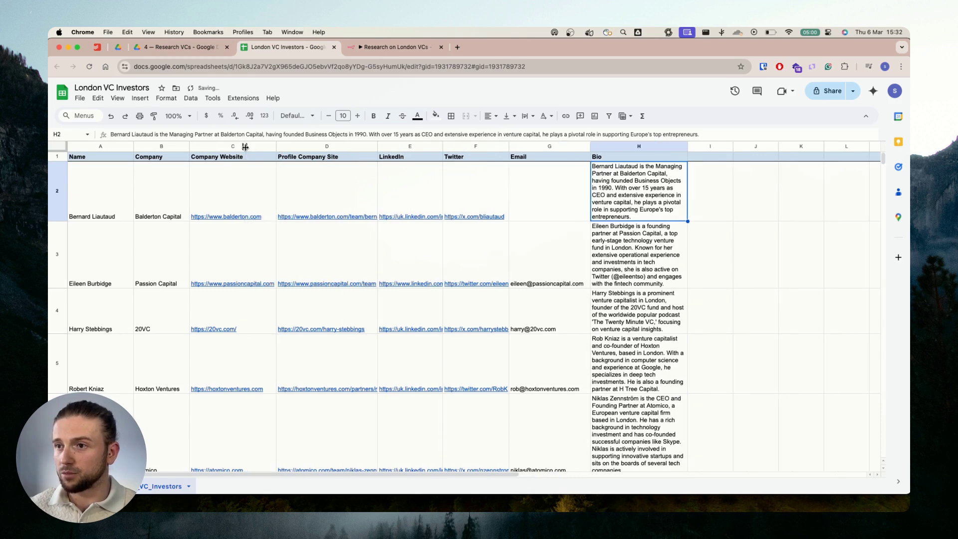
pyautogui.doubleClick(378, 146)
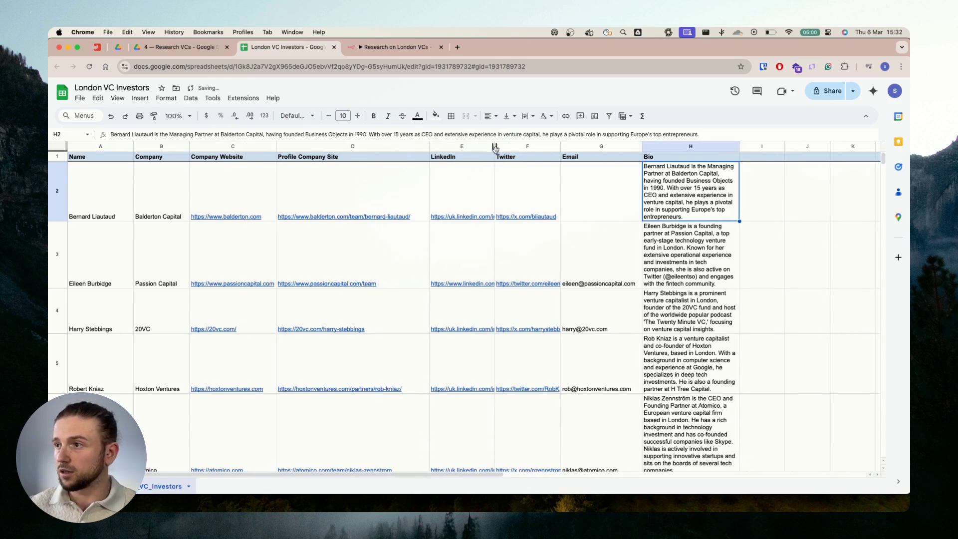
pyautogui.scroll(-1, 538, 201)
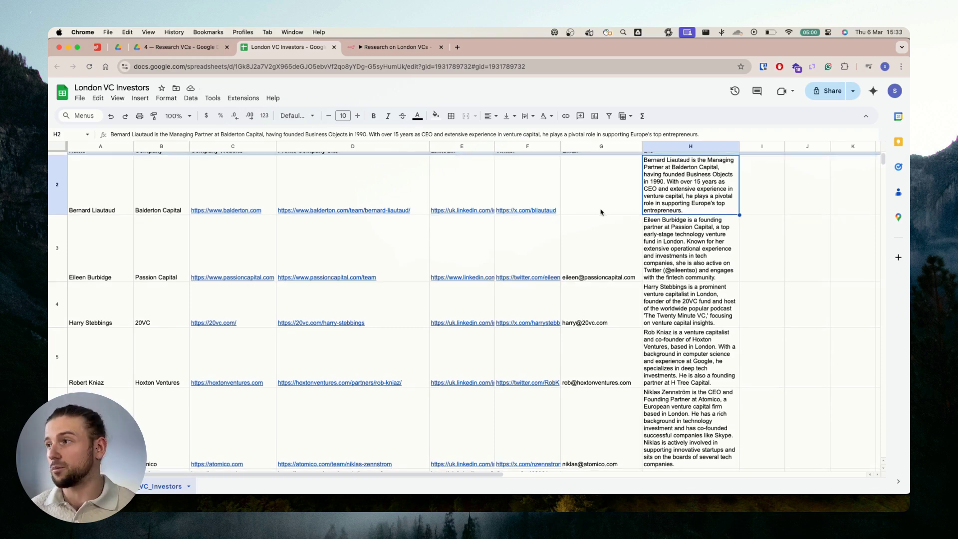
pyautogui.scroll(1, 601, 212)
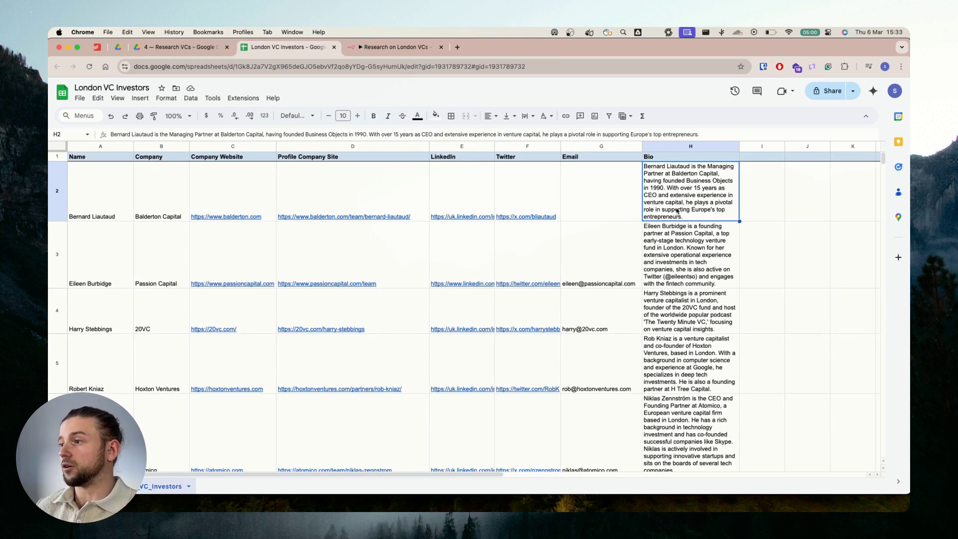
pyautogui.scroll(-3, 677, 211)
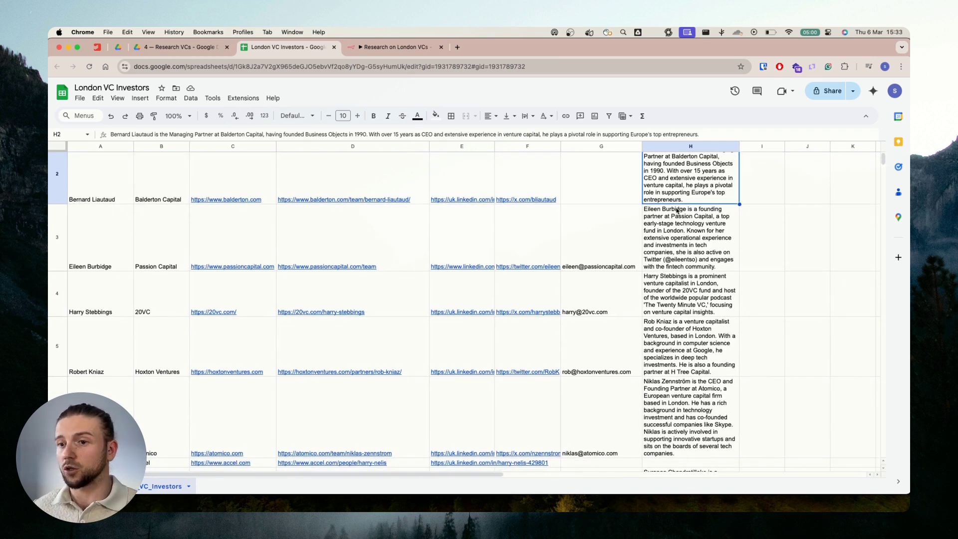
pyautogui.scroll(-8, 677, 210)
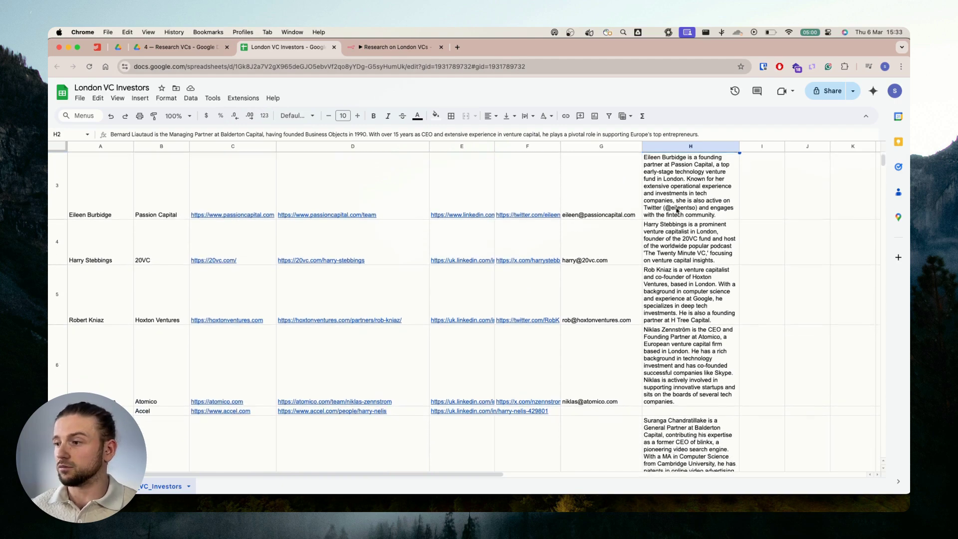
pyautogui.scroll(-20, 677, 211)
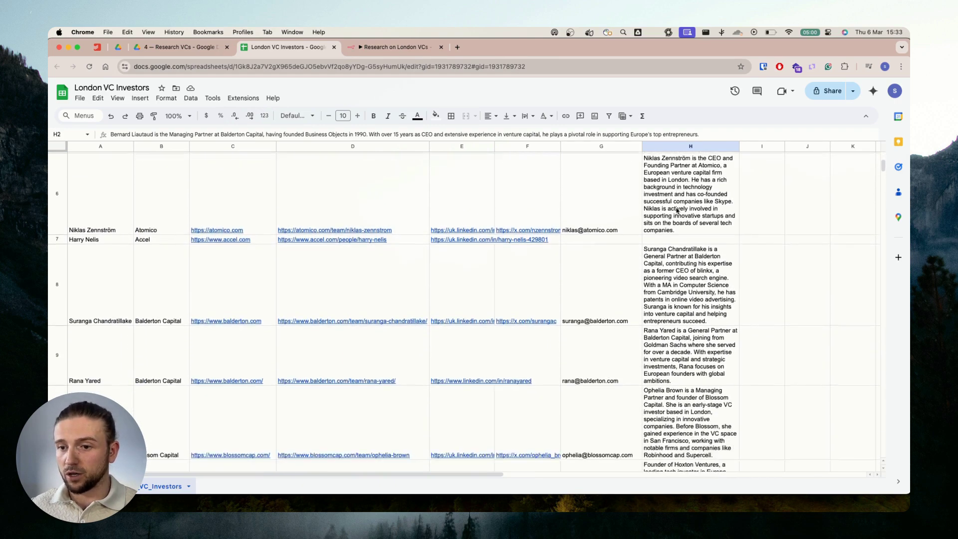
pyautogui.scroll(-15, 677, 210)
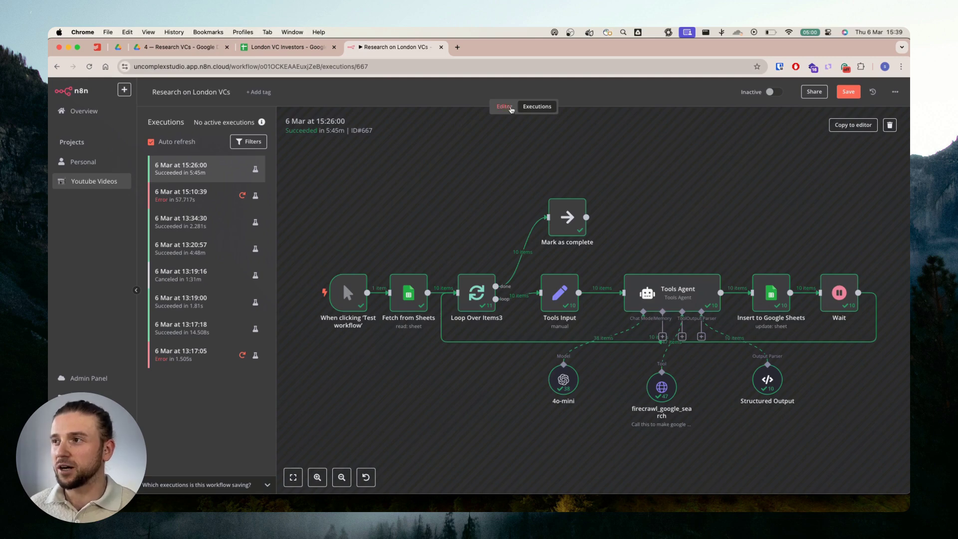
# Show the n8n workflow in the editor and examine the Fetch from Sheets and Tools Input node settings
pyautogui.click(509, 108)
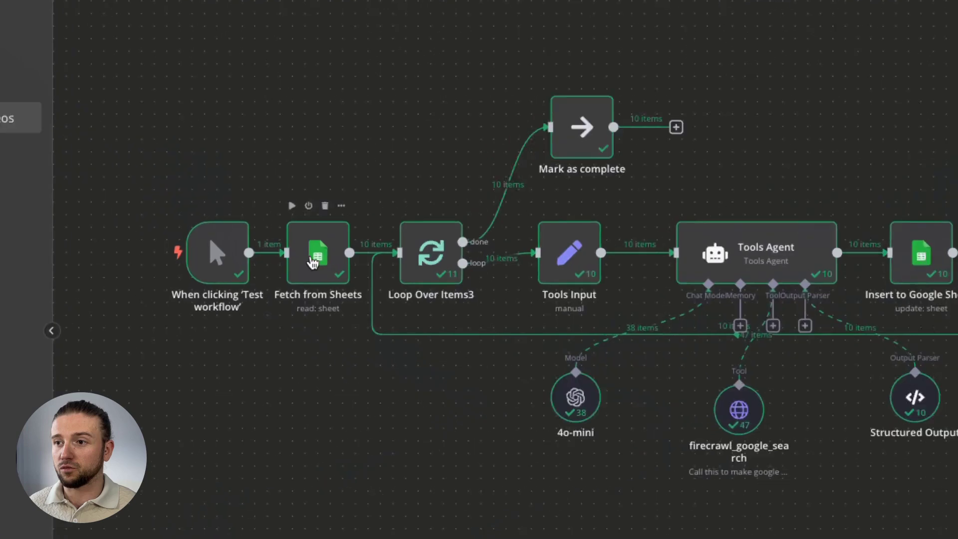
pyautogui.doubleClick(338, 267)
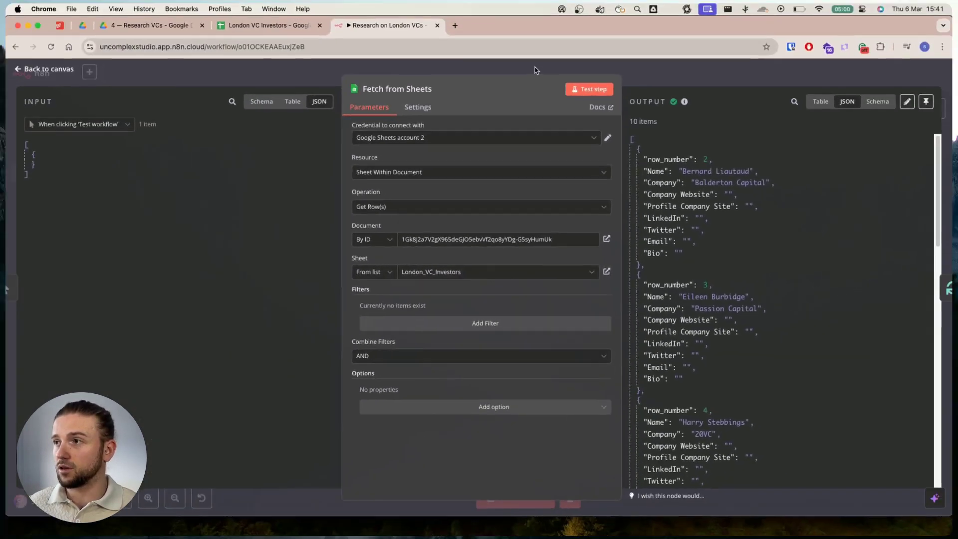
pyautogui.press('Escape')
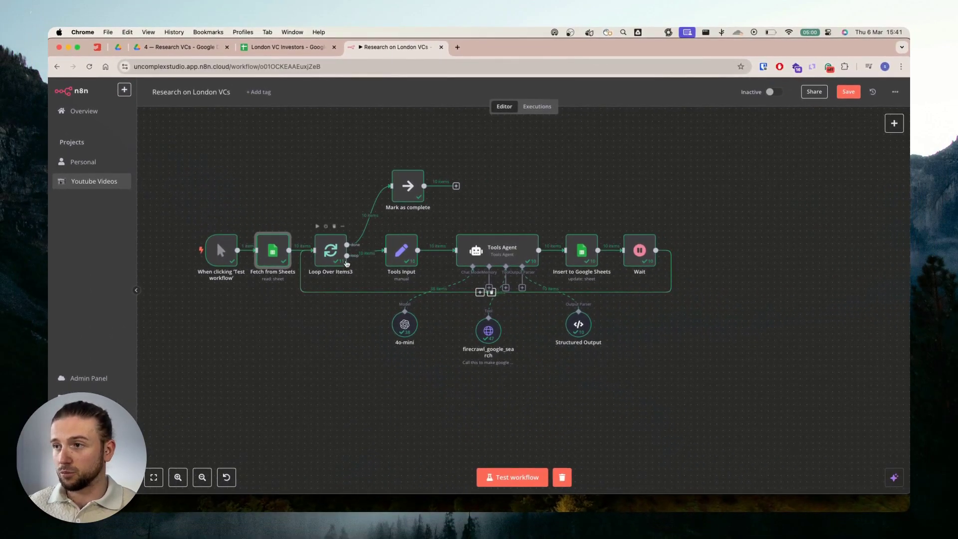
pyautogui.doubleClick(403, 254)
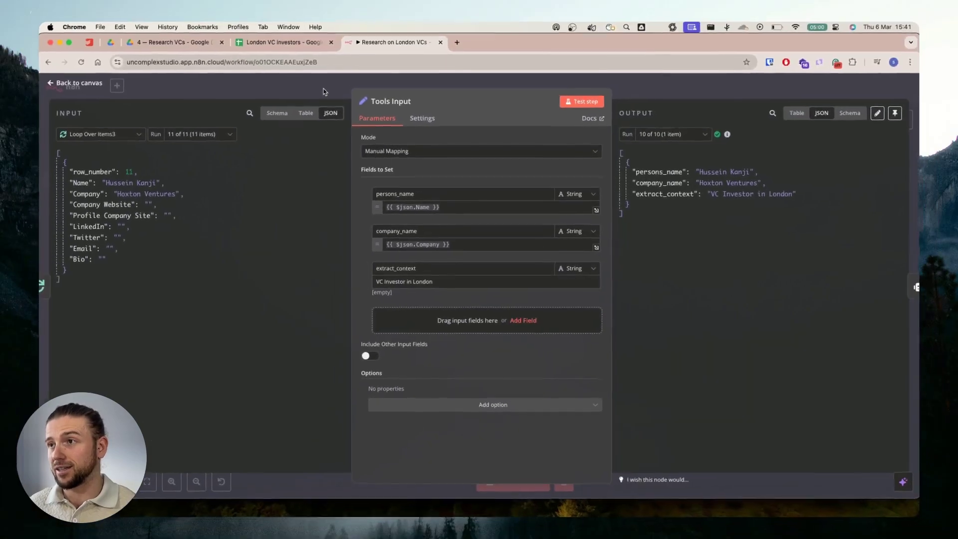
pyautogui.click(325, 94)
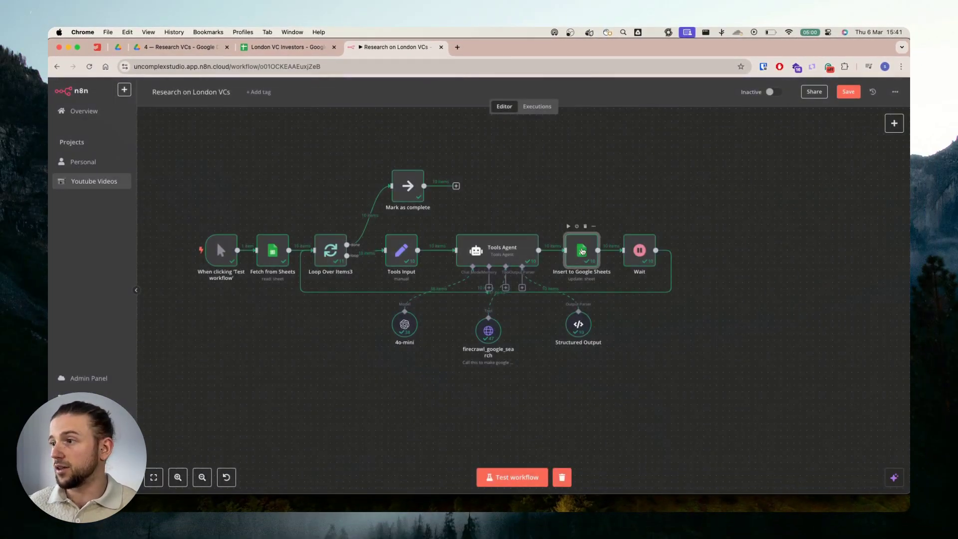
# Examine the column mapping of the Insert to Google Sheets node and the interval settings of the Wait node
pyautogui.doubleClick(579, 248)
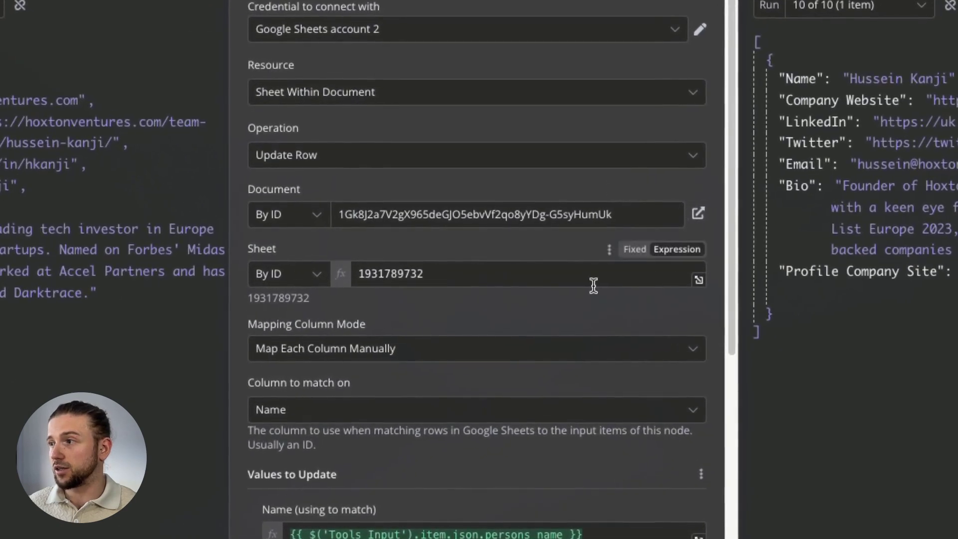
pyautogui.scroll(-4, 537, 371)
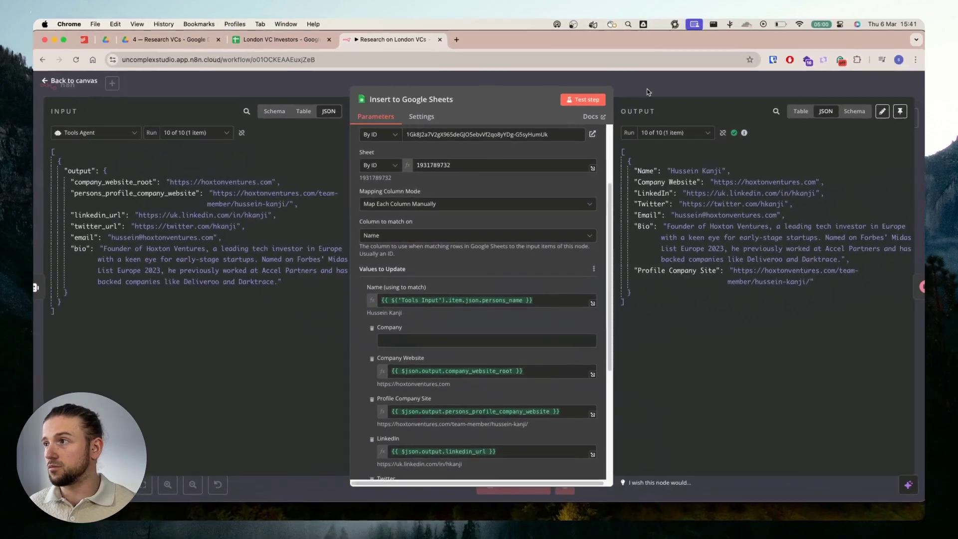
pyautogui.click(643, 86)
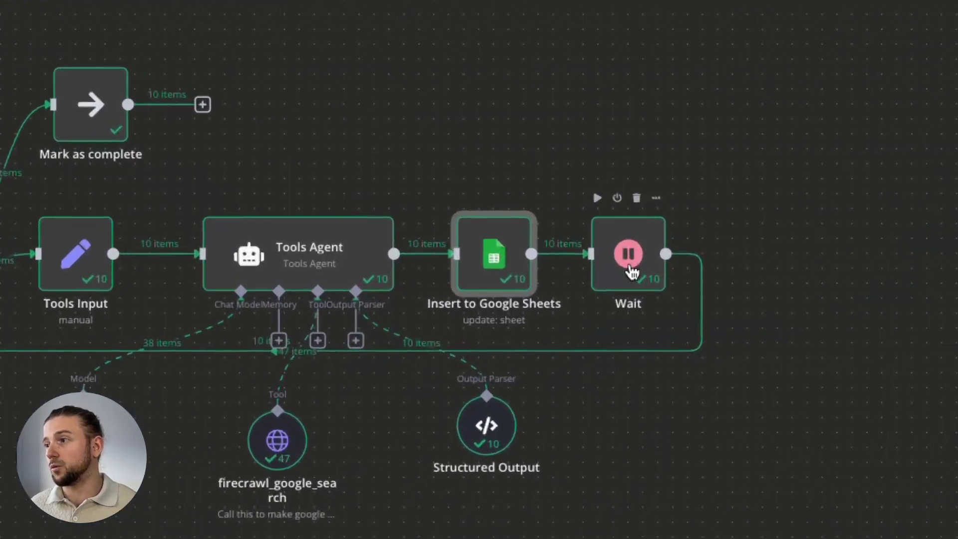
pyautogui.doubleClick(640, 255)
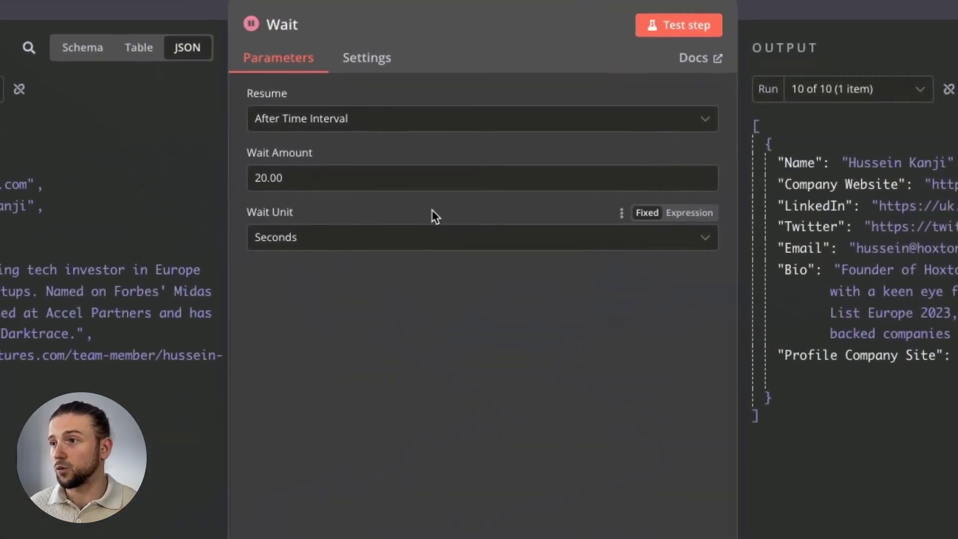
pyautogui.click(600, 29)
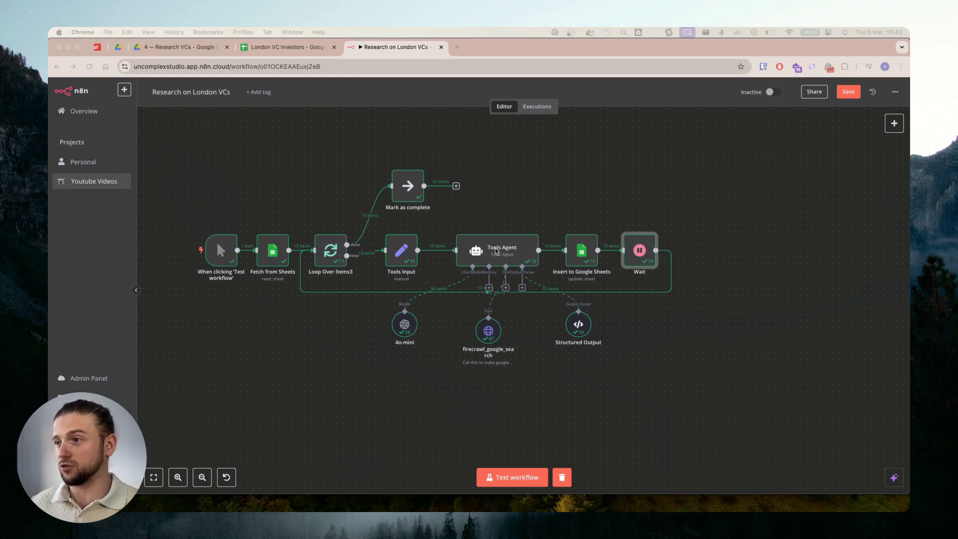
# Open the settings of the 4o-mini chat model attached to the Tools Agent
pyautogui.scroll(5, 511, 248)
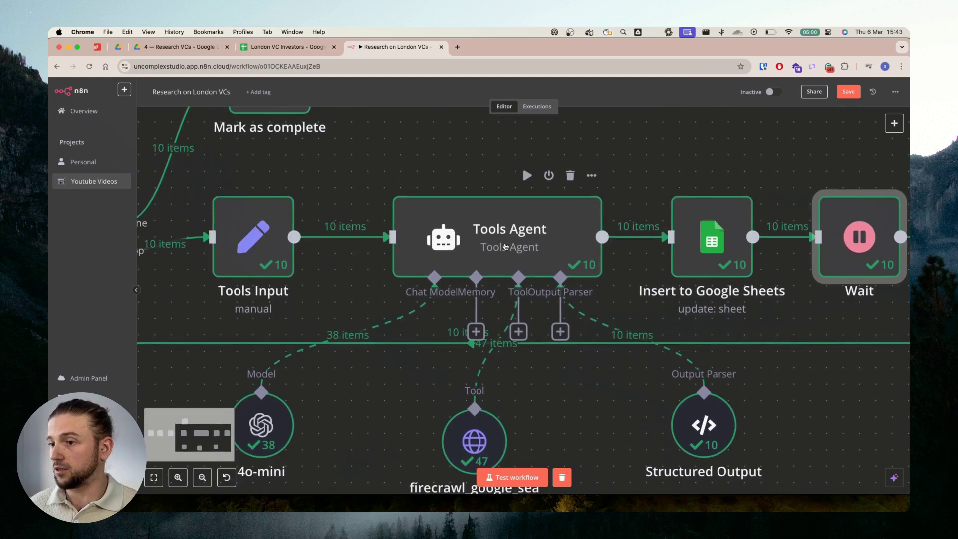
pyautogui.hscroll(-3, 355, 388)
pyautogui.scroll(-1, 355, 388)
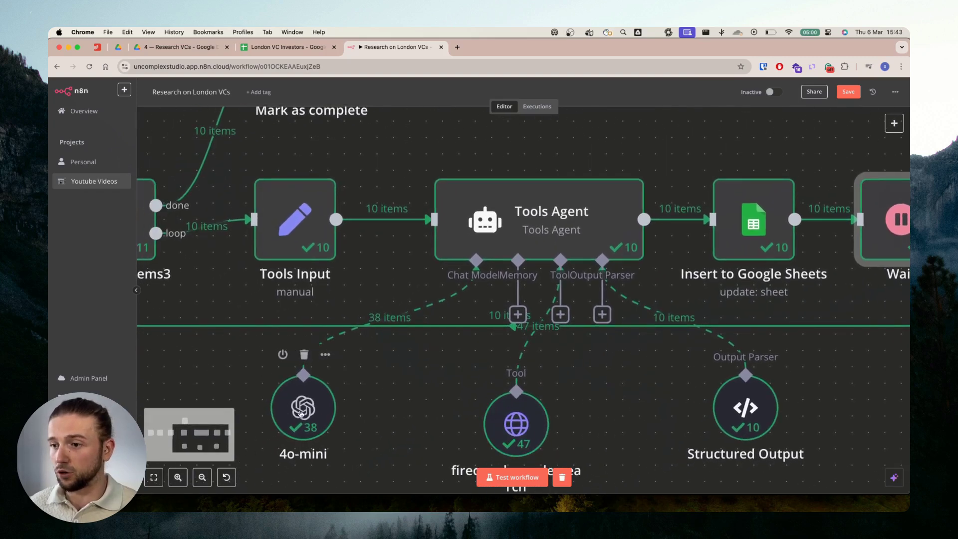
pyautogui.doubleClick(301, 413)
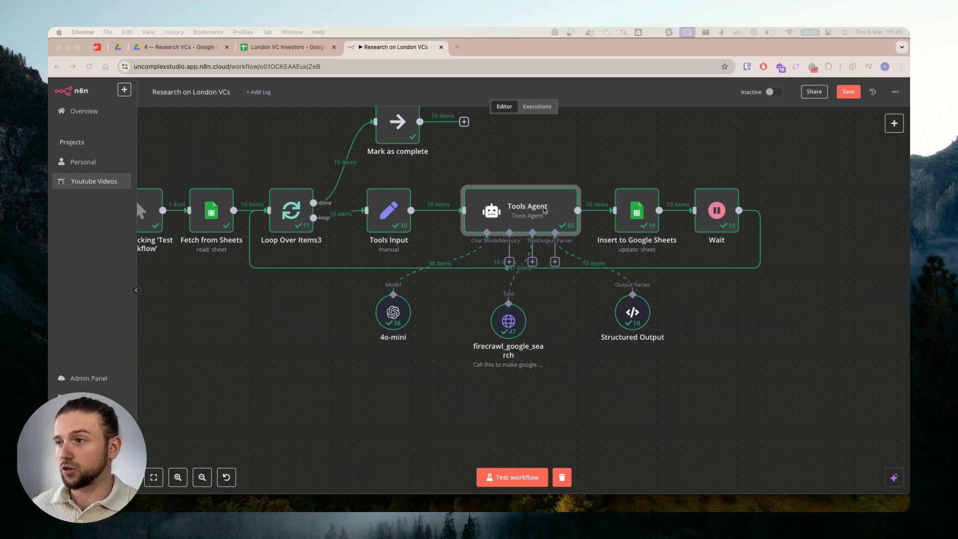
# Open the Tools Agent, widen its parameters area on both sides, and read the full prompt text in the expanded editor
pyautogui.click(528, 215)
pyautogui.doubleClick(529, 216)
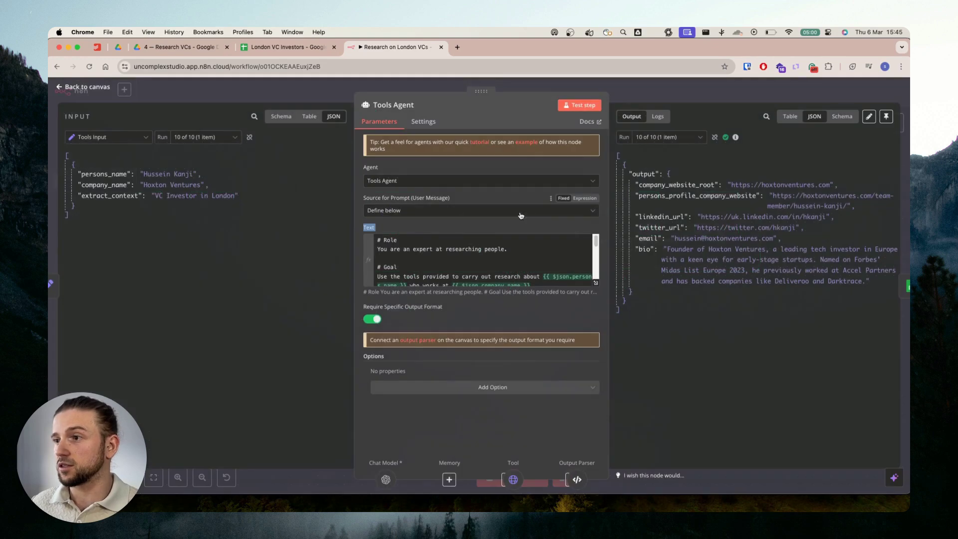
pyautogui.moveTo(352, 217); pyautogui.dragTo(254, 217)
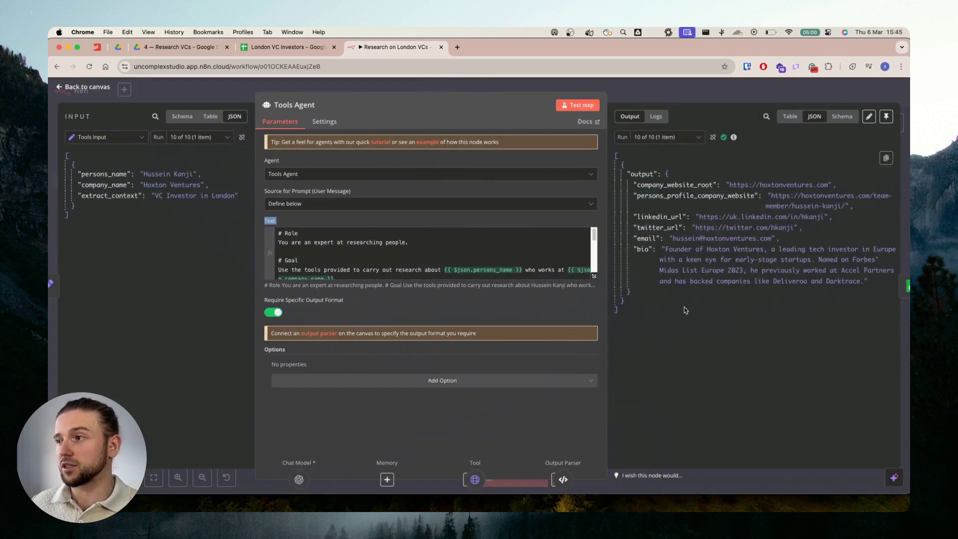
pyautogui.moveTo(609, 271); pyautogui.dragTo(715, 275)
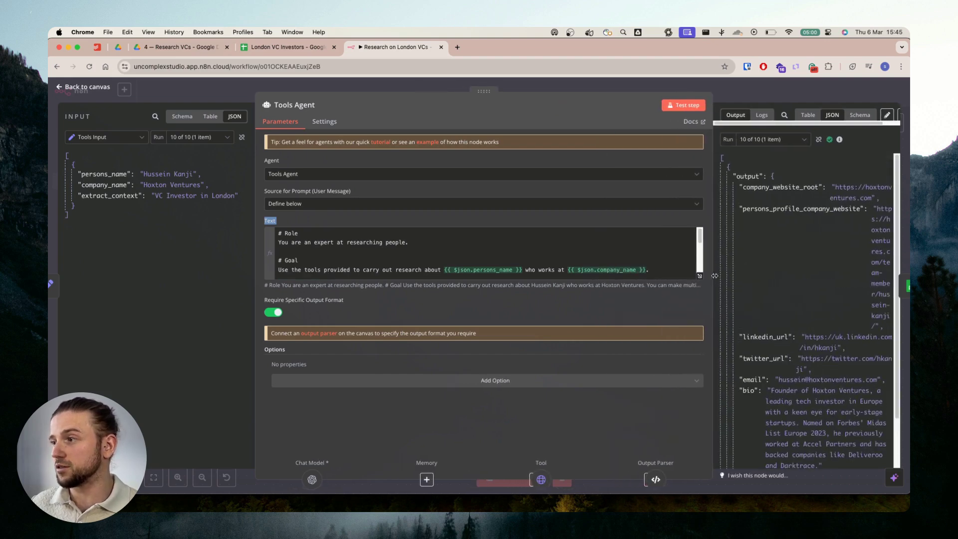
pyautogui.click(700, 275)
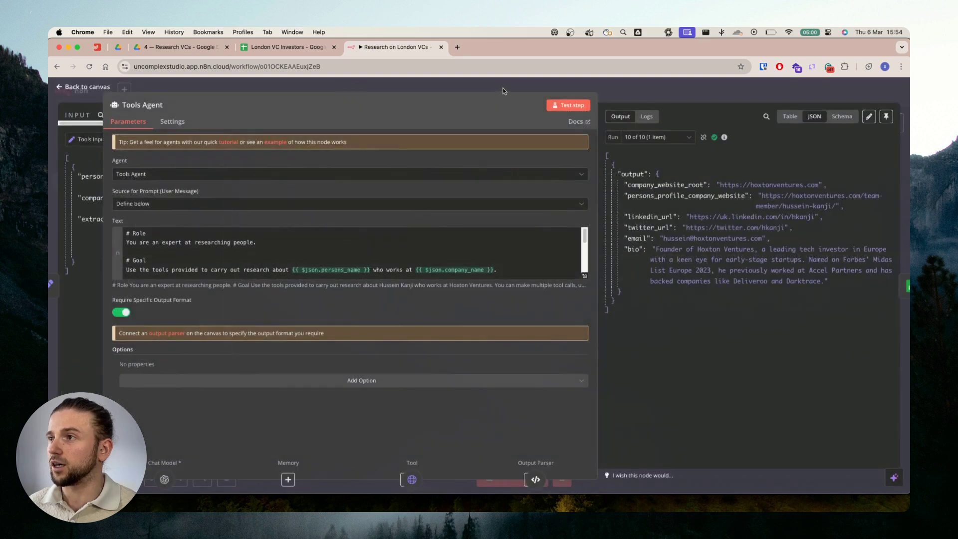
pyautogui.press('Escape')
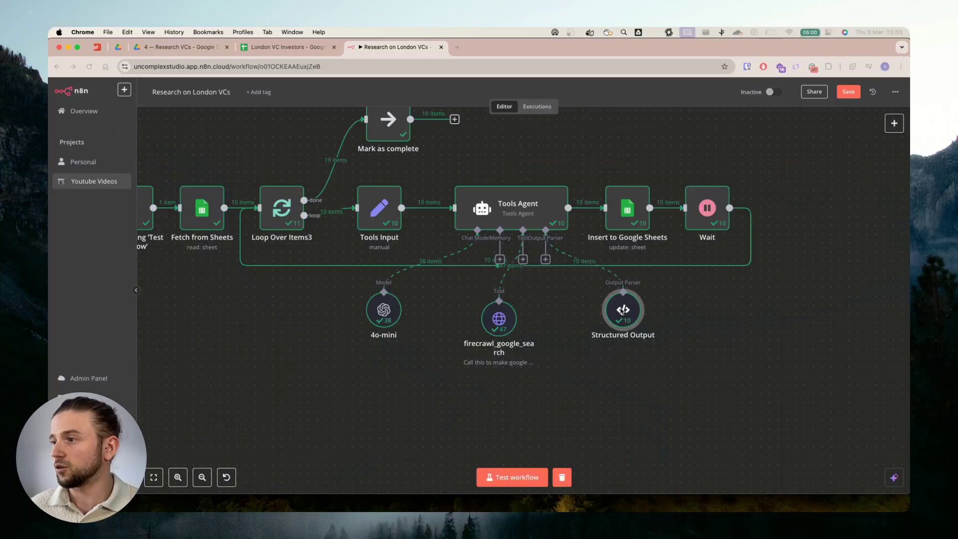
# Examine the Structured Output node's full input schema and compare its fields with the columns of the London VC Investors sheet
pyautogui.doubleClick(553, 355)
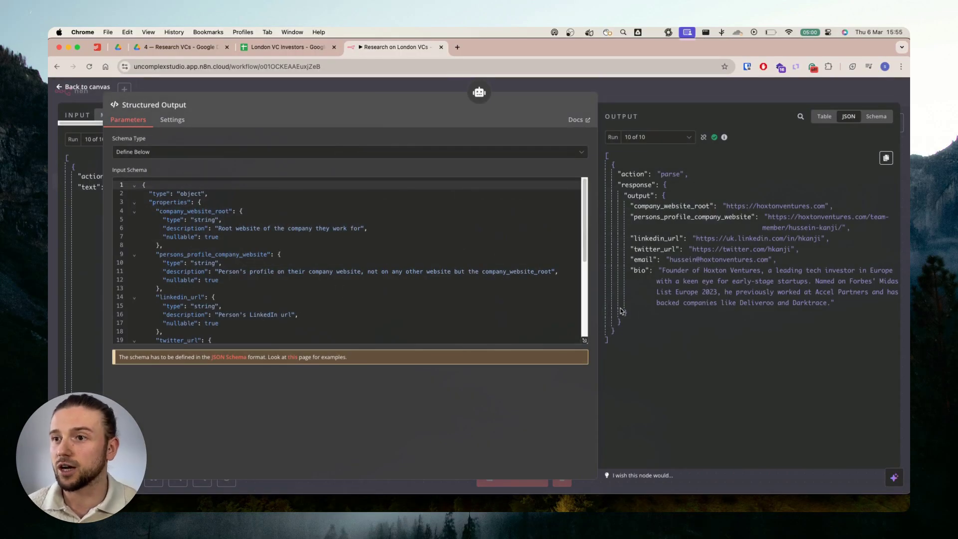
pyautogui.click(585, 338)
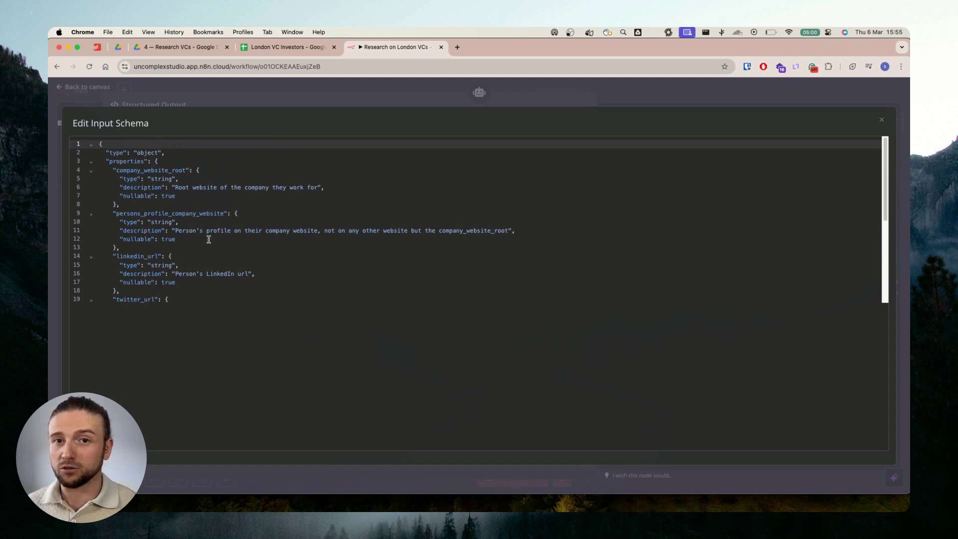
pyautogui.click(275, 47)
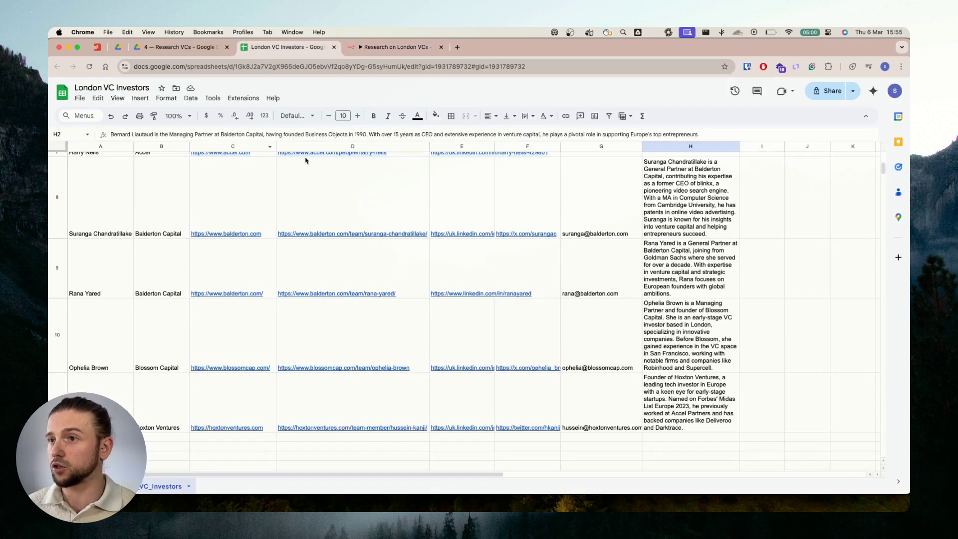
pyautogui.scroll(10, 306, 160)
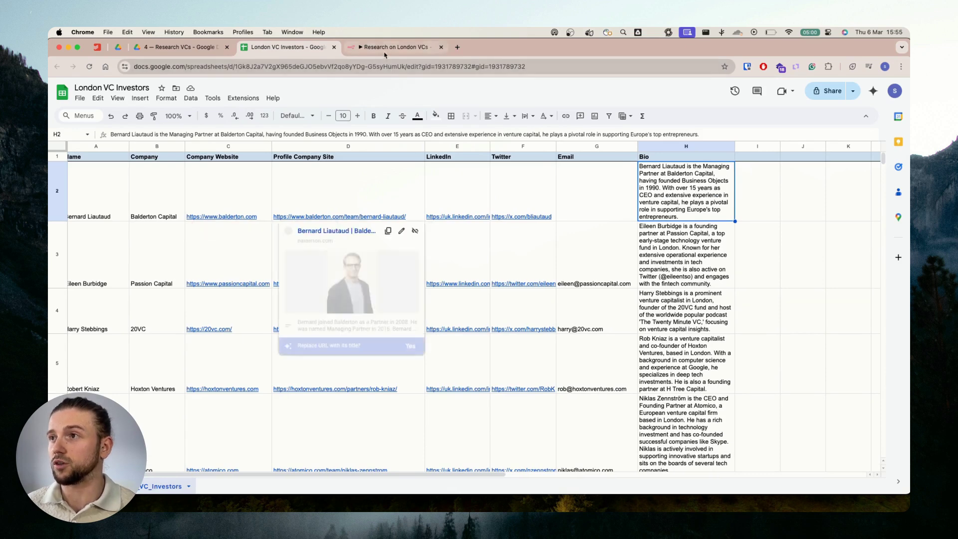
pyautogui.click(387, 48)
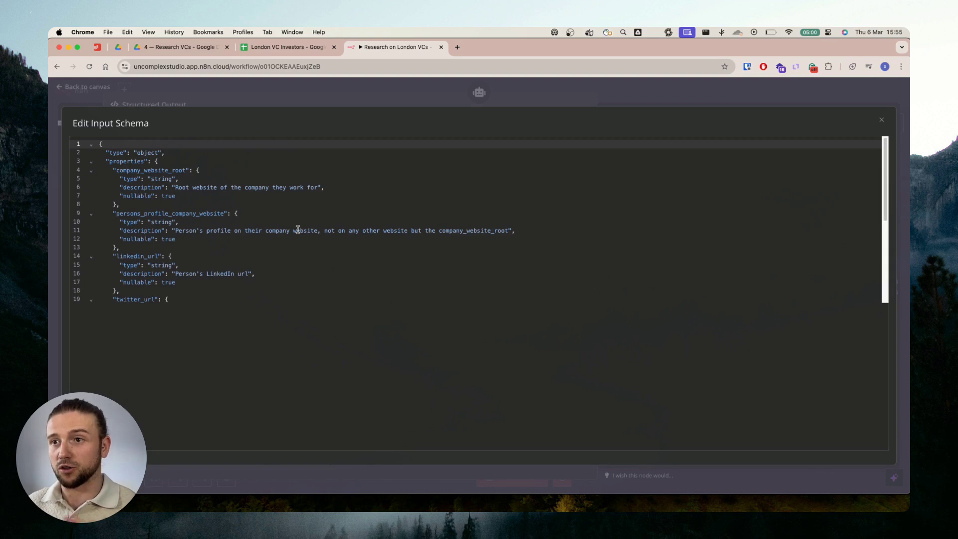
pyautogui.click(156, 171)
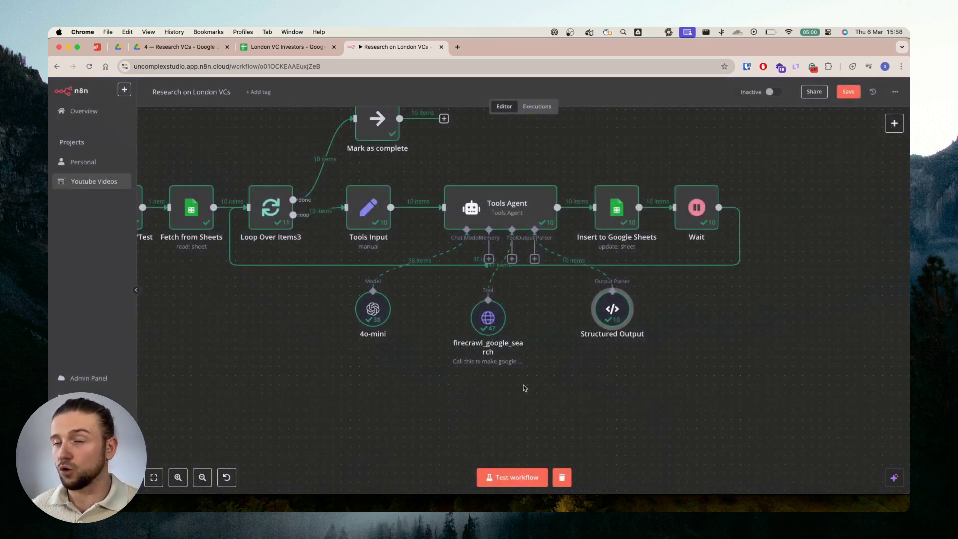
# Clear the web address of the Google results page for "google custom search console"
pyautogui.moveTo(503, 308)
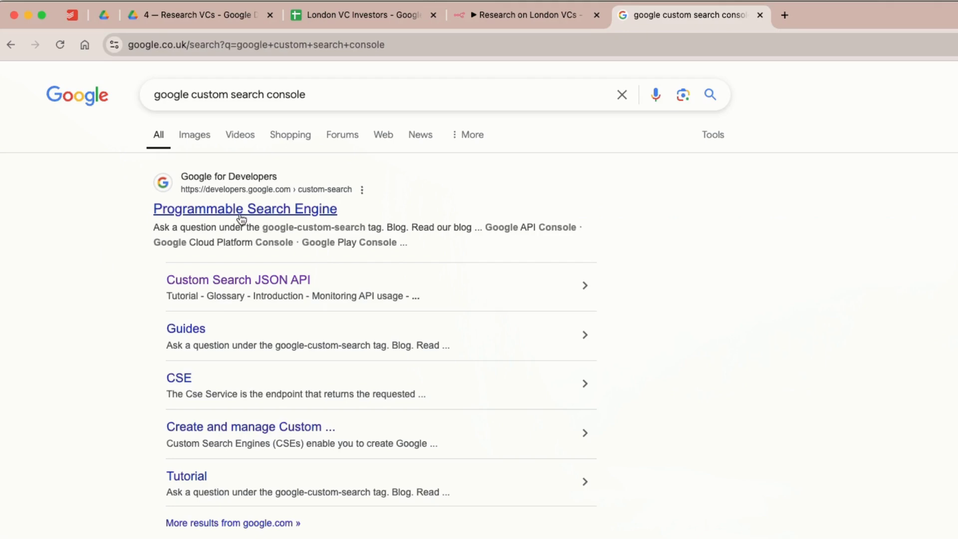
pyautogui.click(659, 40)
pyautogui.press('BackSpace')
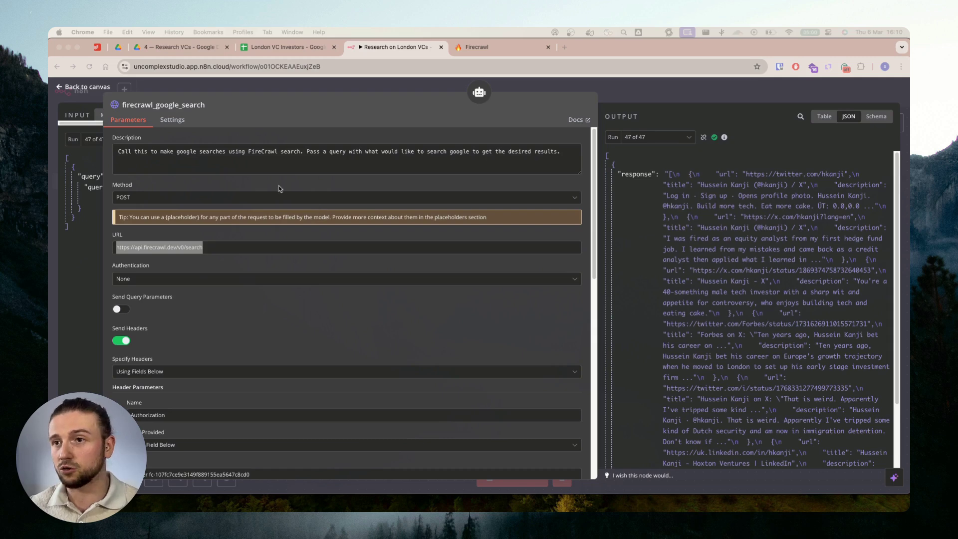
# Close the firecrawl_google_search tool's settings and return to the workflow canvas
pyautogui.click(325, 82)
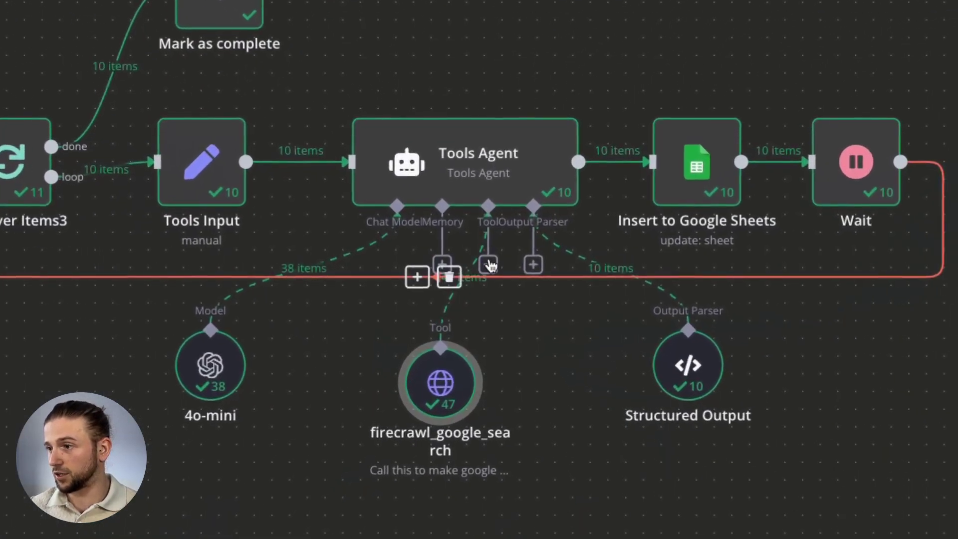
# Open the firecrawl_google_search tool and examine its description, POST method, URL and the name and value of its Authorization header
pyautogui.doubleClick(423, 384)
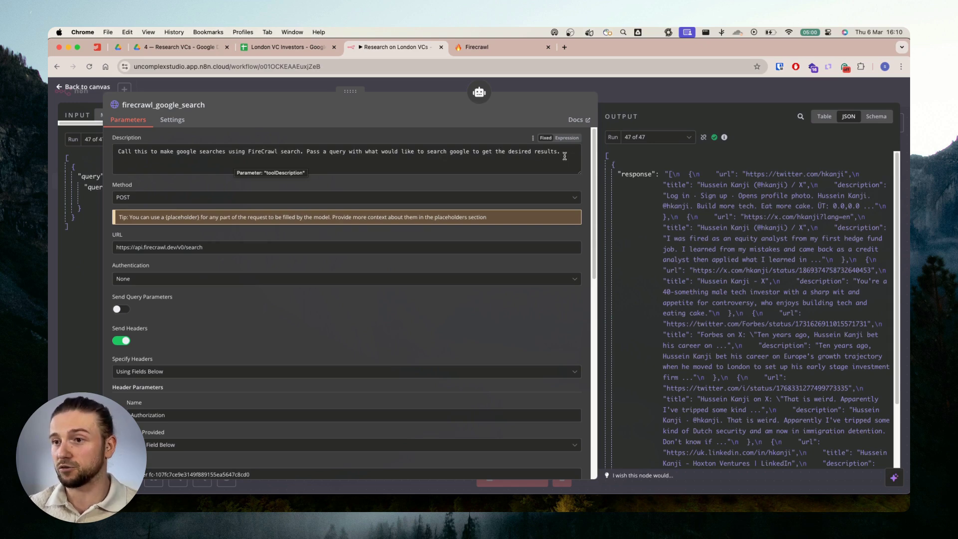
pyautogui.scroll(-5, 395, 321)
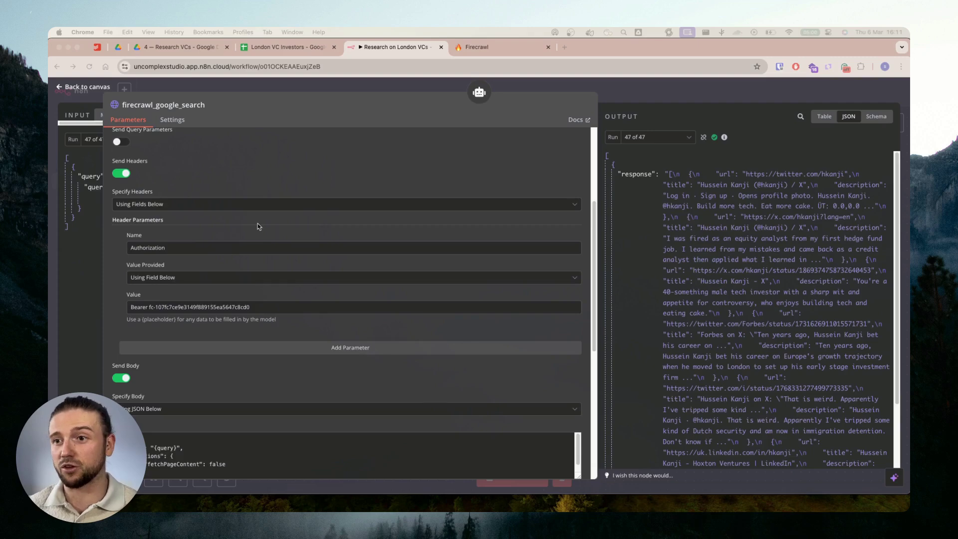
pyautogui.scroll(3, 258, 224)
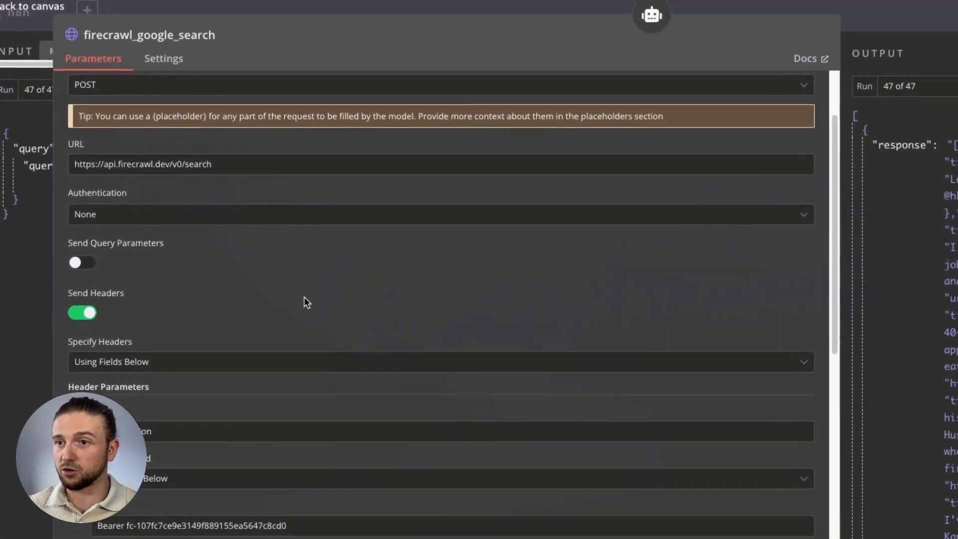
pyautogui.scroll(-2, 261, 270)
pyautogui.scroll(-2, 306, 298)
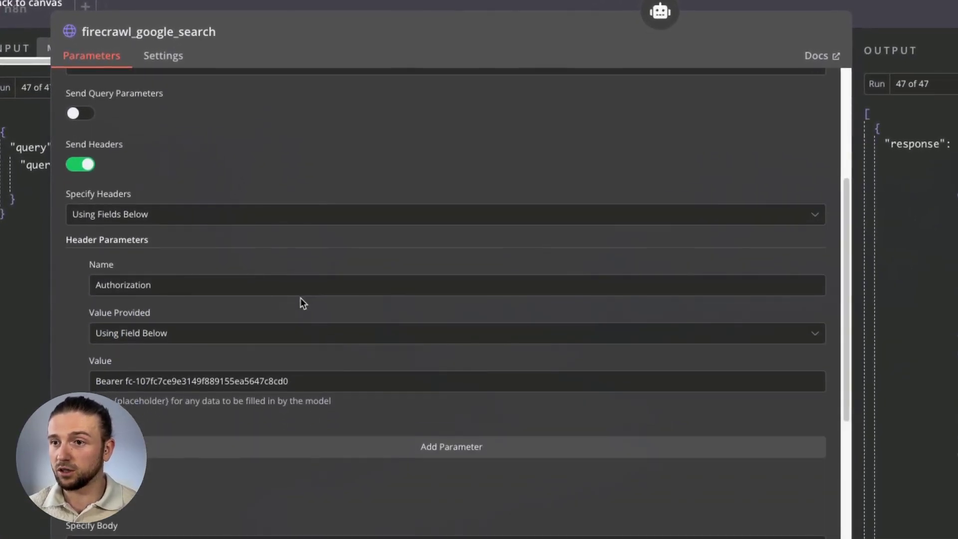
pyautogui.scroll(-1, 160, 304)
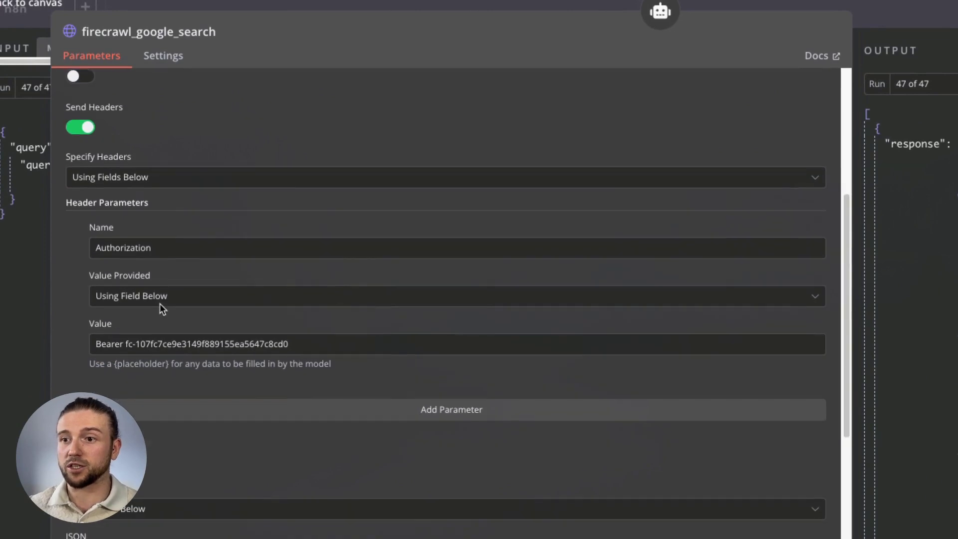
pyautogui.doubleClick(108, 346)
pyautogui.click(136, 346)
pyautogui.click(344, 342)
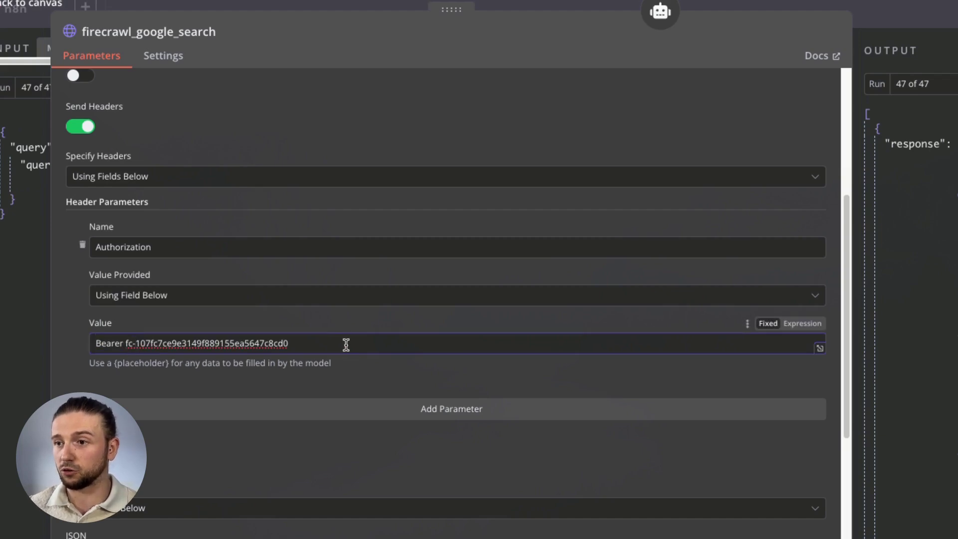
# Enlarge the JSON body field, shift the parameters area's edge off the input data, and highlight the {query} placeholder and fetchPageContent option
pyautogui.scroll(-5, 346, 344)
pyautogui.scroll(-1, 348, 350)
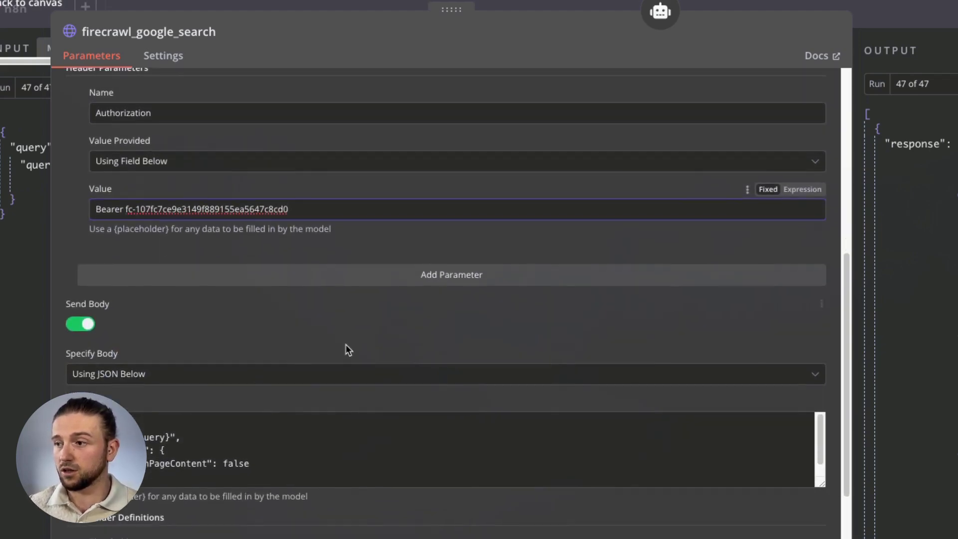
pyautogui.moveTo(820, 460); pyautogui.dragTo(820, 499)
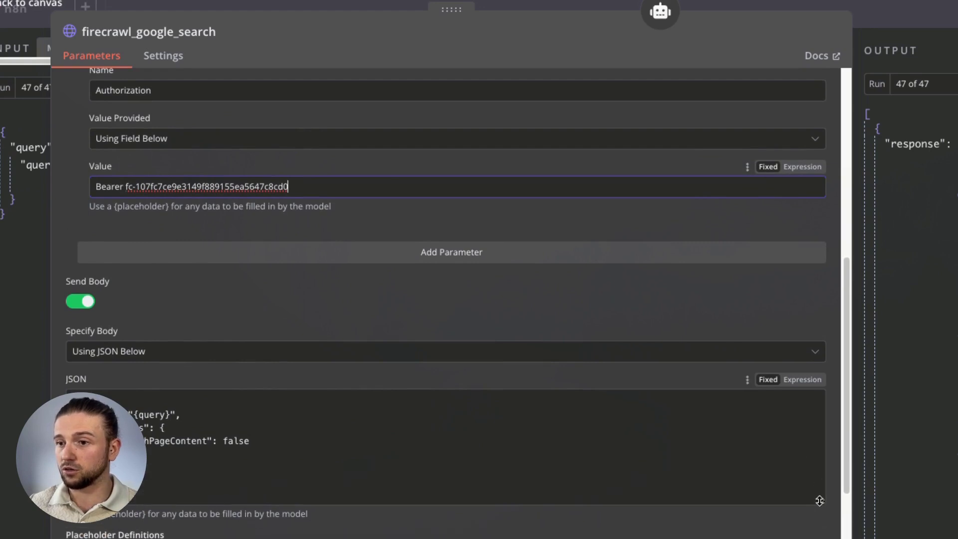
pyautogui.scroll(-1, 152, 395)
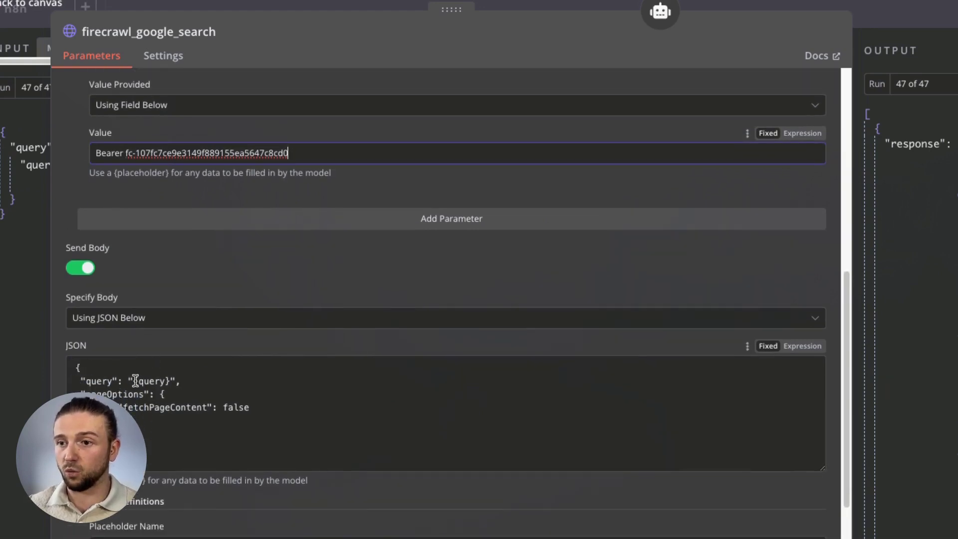
pyautogui.moveTo(134, 382); pyautogui.dragTo(171, 382)
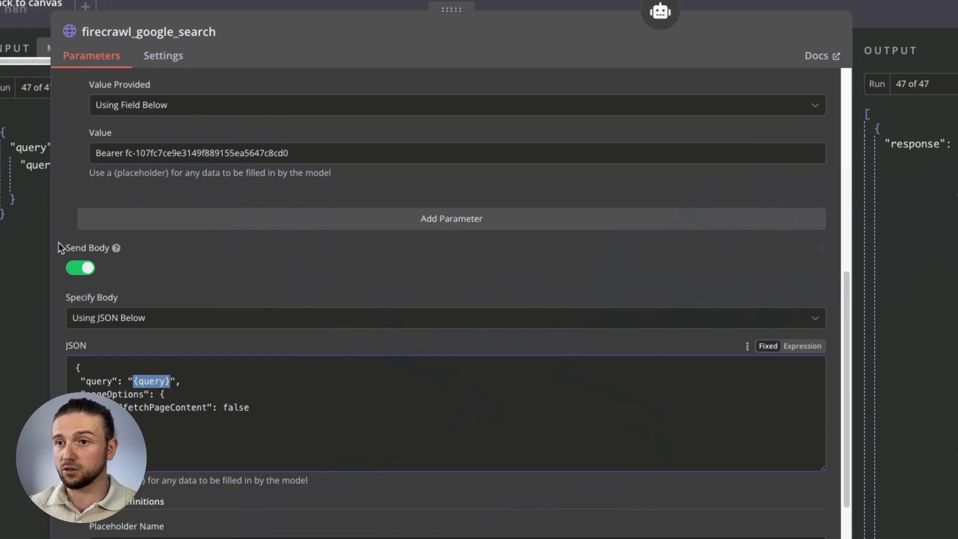
pyautogui.moveTo(51, 242); pyautogui.dragTo(144, 242)
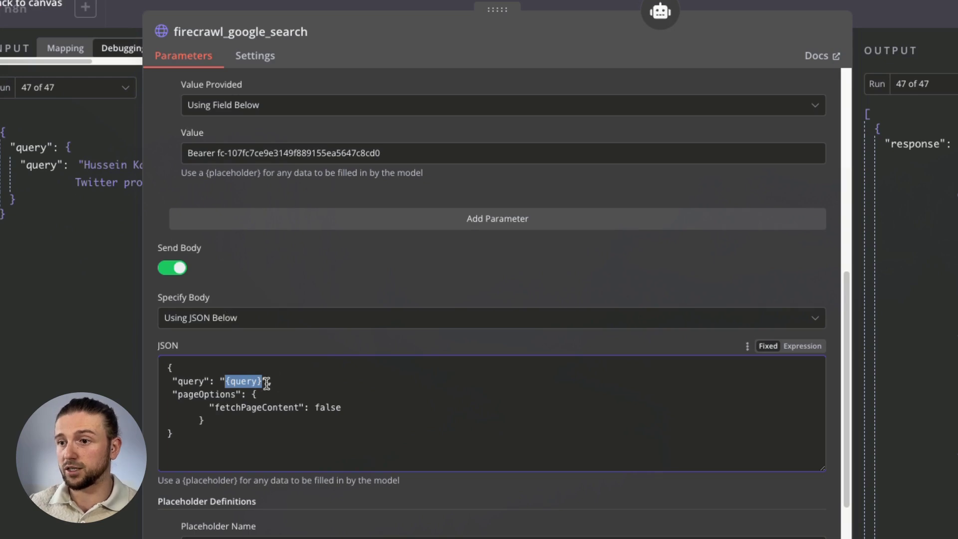
pyautogui.doubleClick(238, 409)
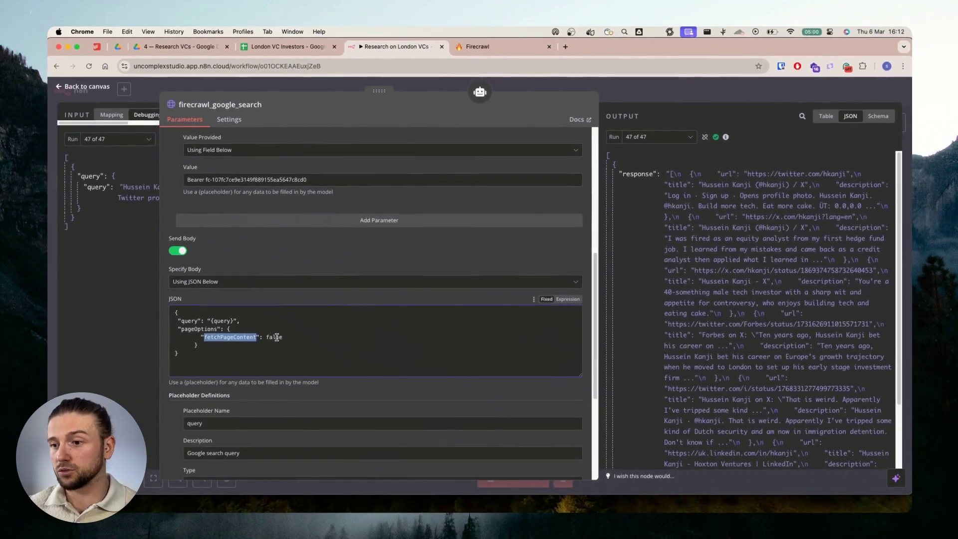
# Examine the query placeholder definition, the response optimization settings and the full output of the search tool, and return to the canvas
pyautogui.scroll(-4, 277, 337)
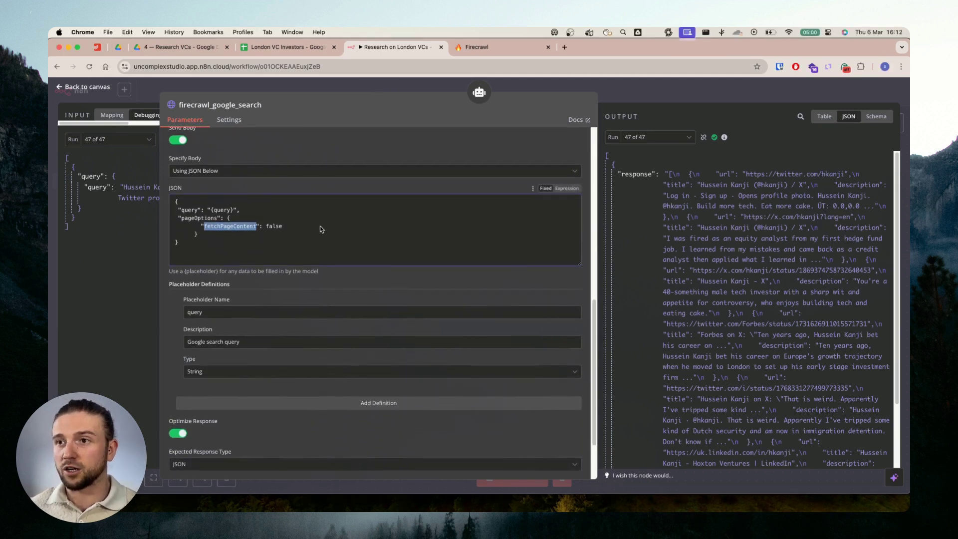
pyautogui.scroll(-3, 321, 229)
pyautogui.scroll(-1, 321, 229)
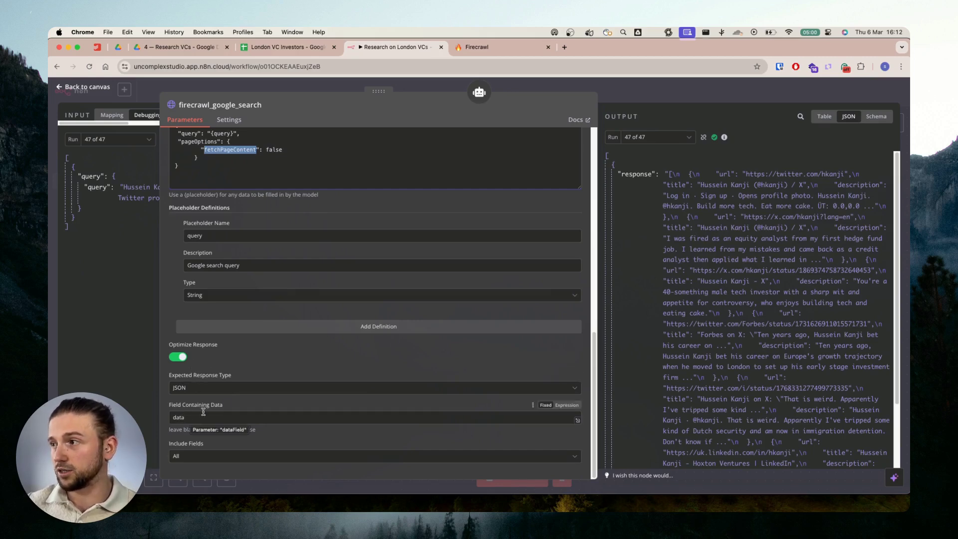
pyautogui.scroll(-3, 684, 181)
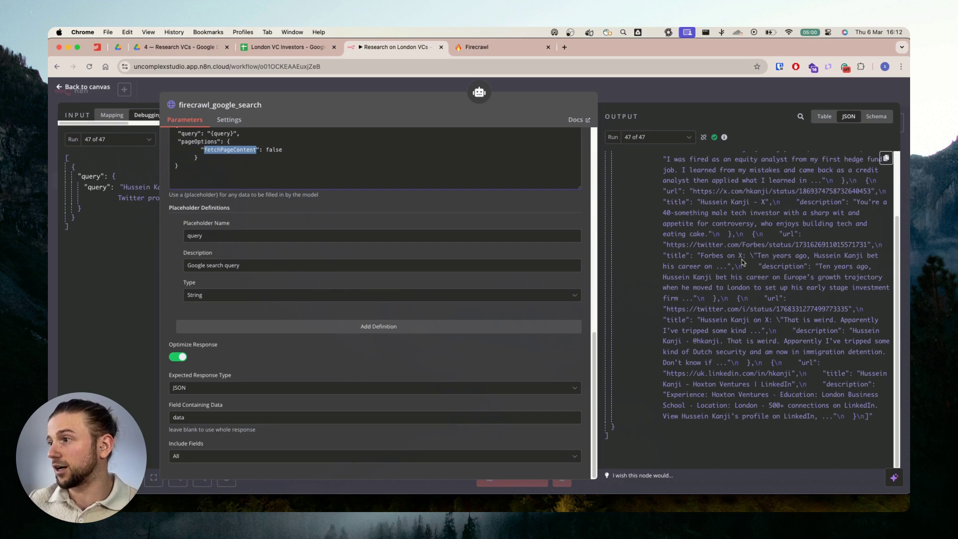
pyautogui.scroll(3, 741, 262)
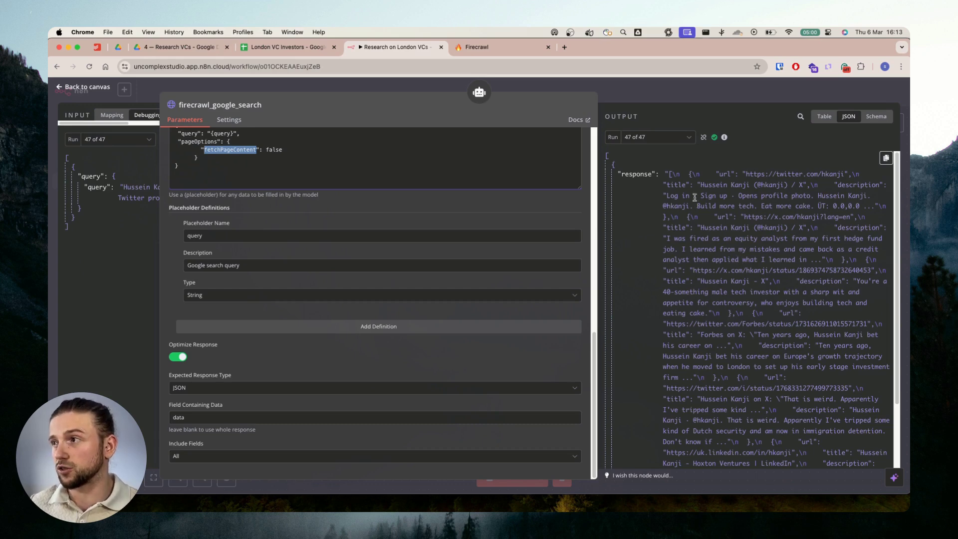
pyautogui.press('Escape')
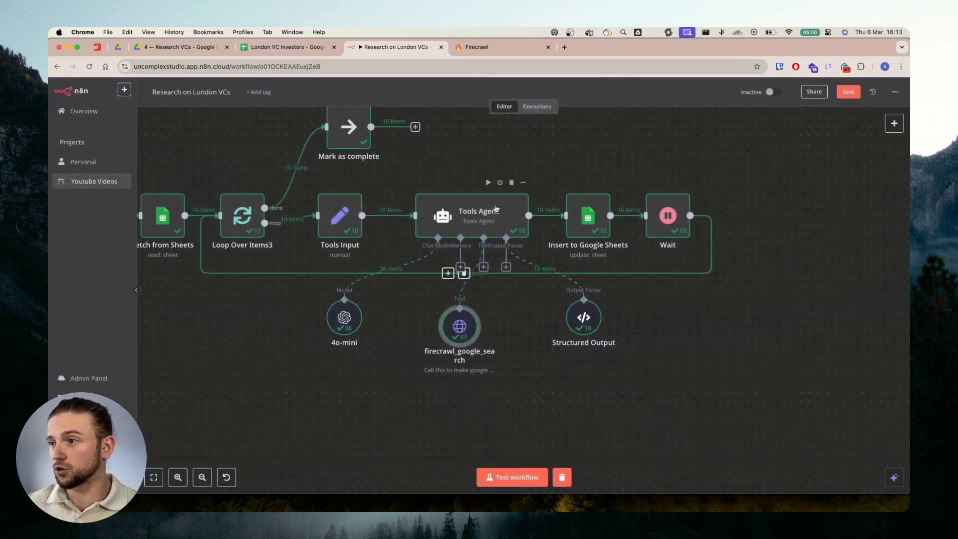
# Review the Structured Output node's input schema, return to the canvas and open the Tools Agent
pyautogui.doubleClick(580, 316)
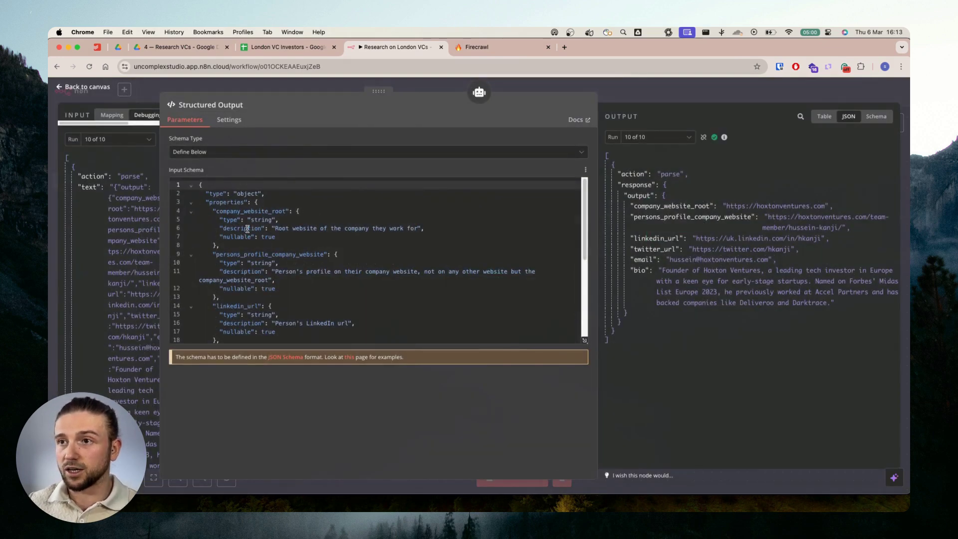
pyautogui.click(321, 84)
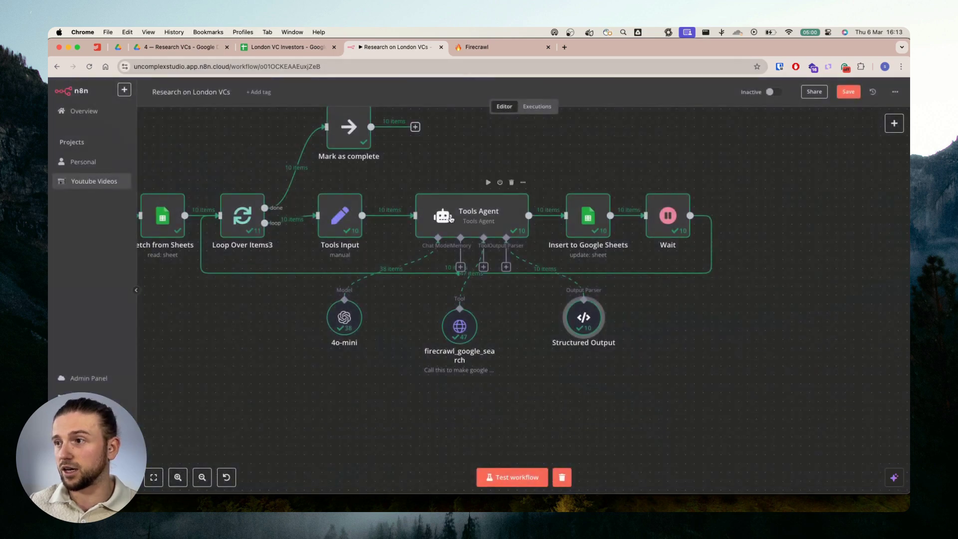
pyautogui.doubleClick(477, 216)
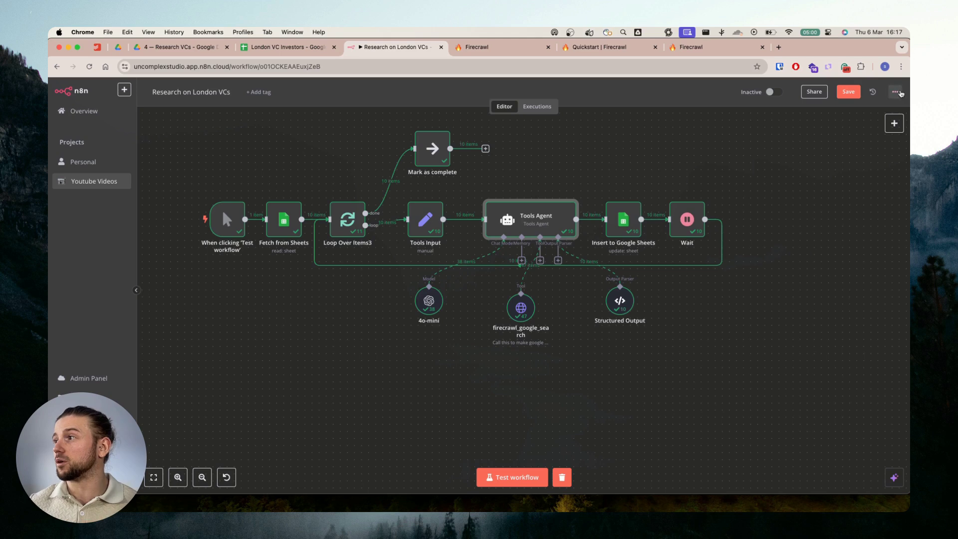
# View the workflow's duplicate, download and import options, and check the London VC Investors sheet before returning to the n8n workflow
pyautogui.click(896, 92)
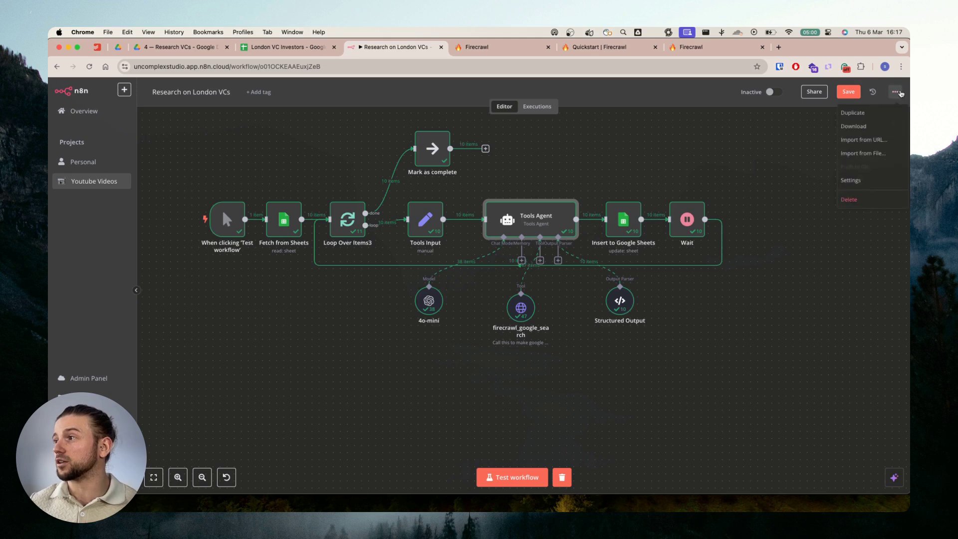
pyautogui.click(714, 158)
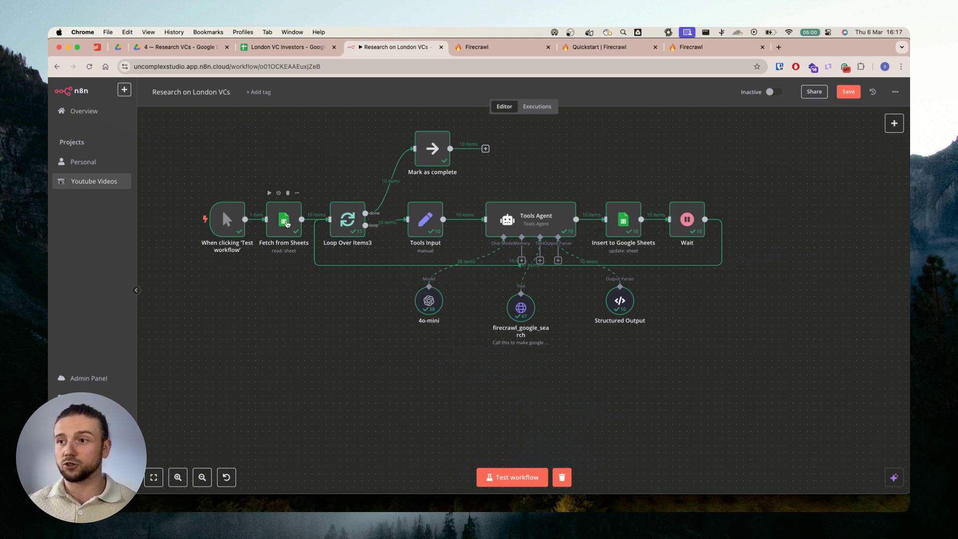
pyautogui.click(283, 50)
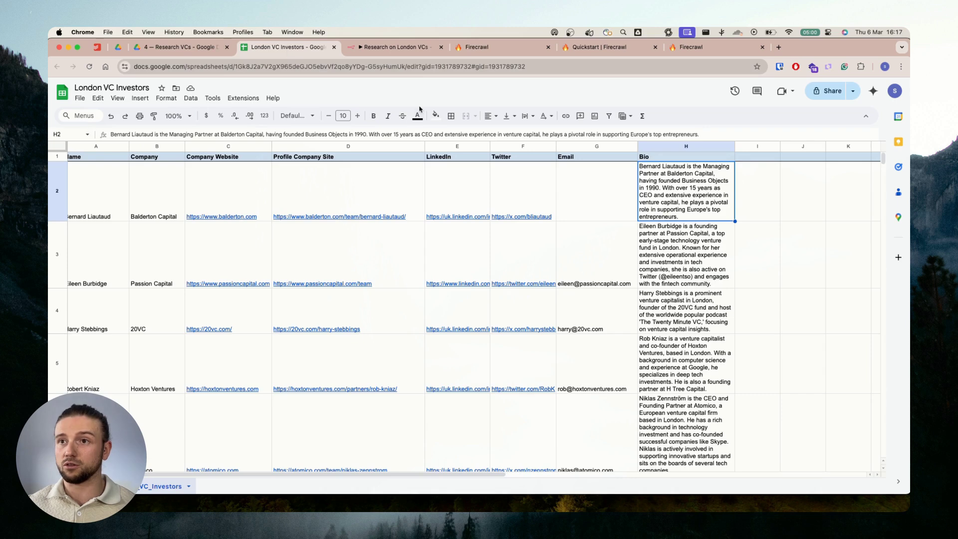
pyautogui.click(379, 50)
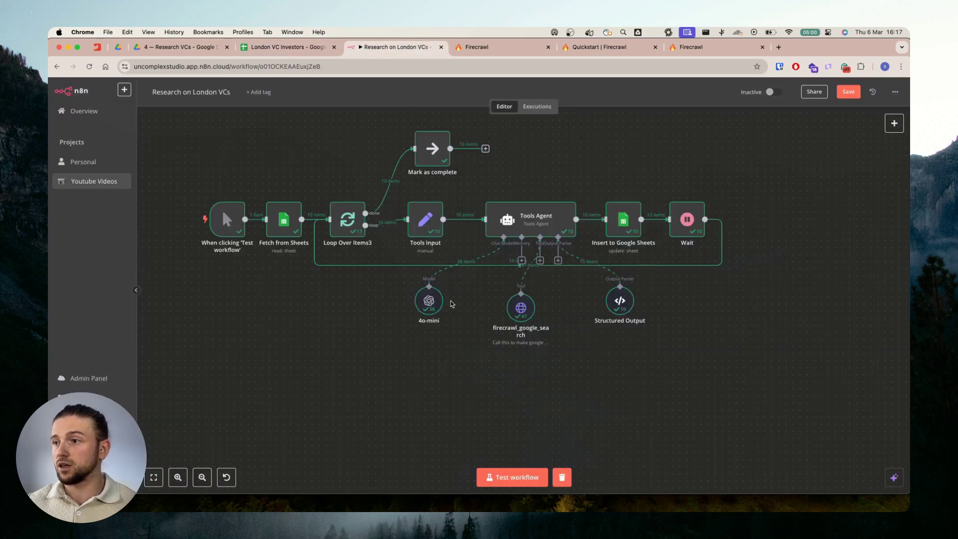